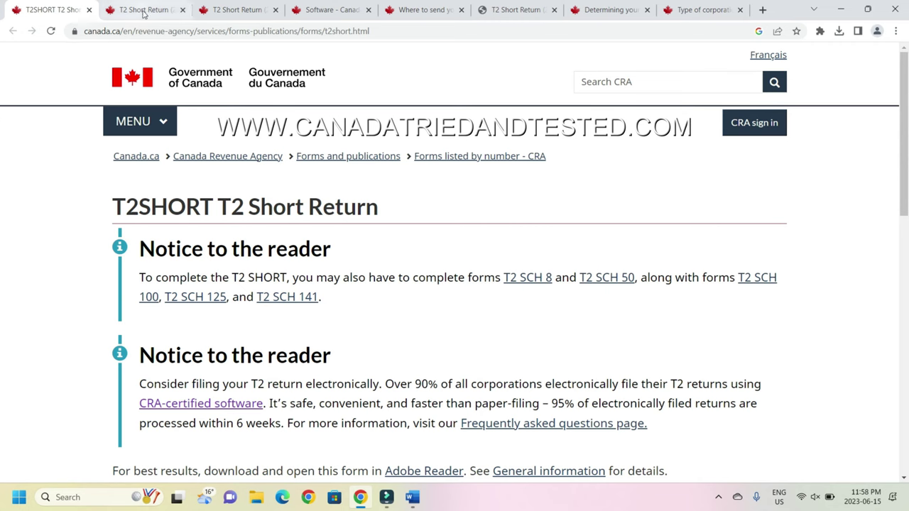
# Step: Check the T2SHORT page's full address, then scroll down to the fillable t2short-fill-19e.pdf link
pyautogui.click(144, 32)
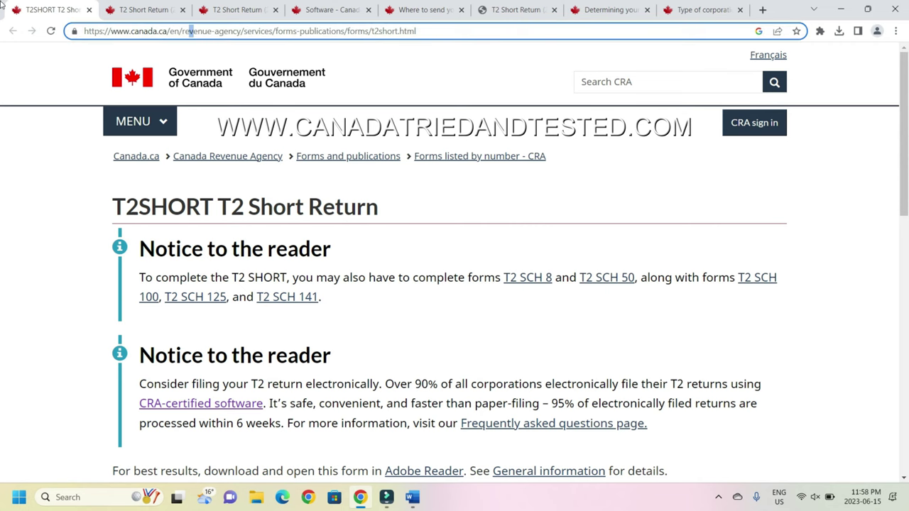
pyautogui.click(423, 30)
pyautogui.moveTo(423, 31); pyautogui.dragTo(80, 31)
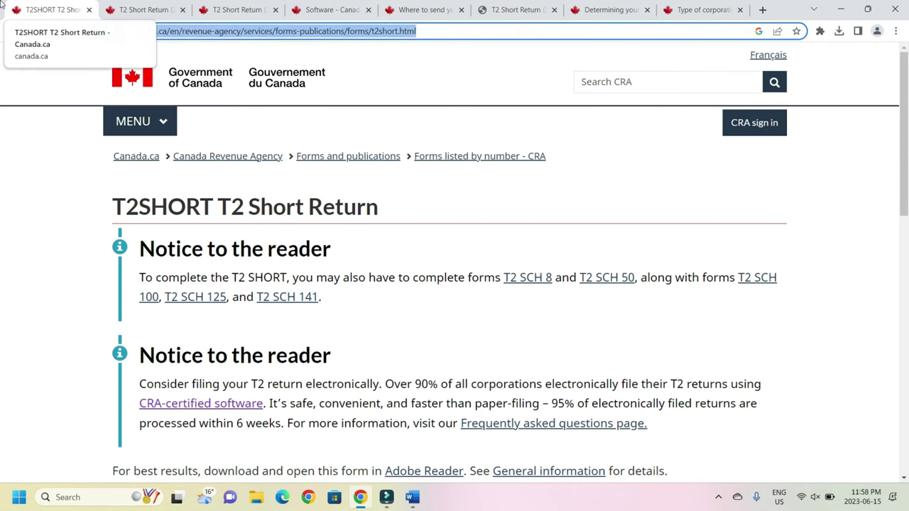
pyautogui.click(616, 214)
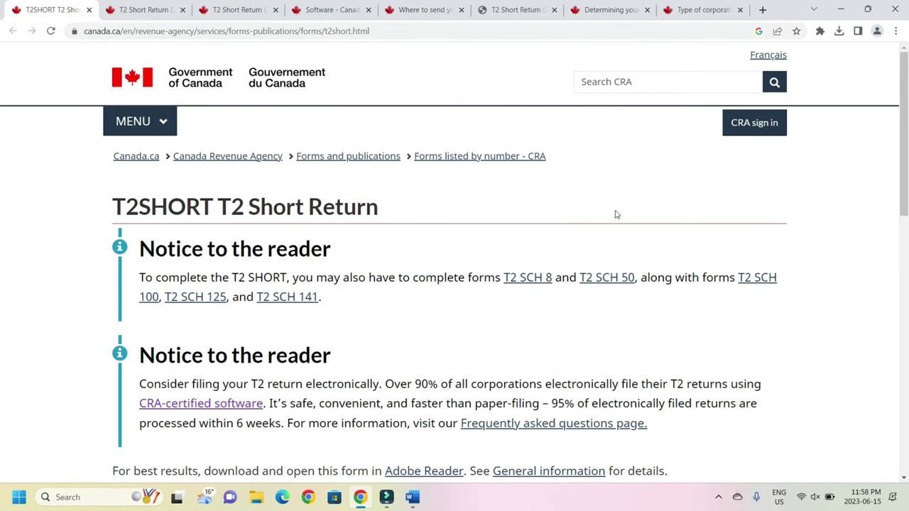
pyautogui.scroll(-4, 615, 213)
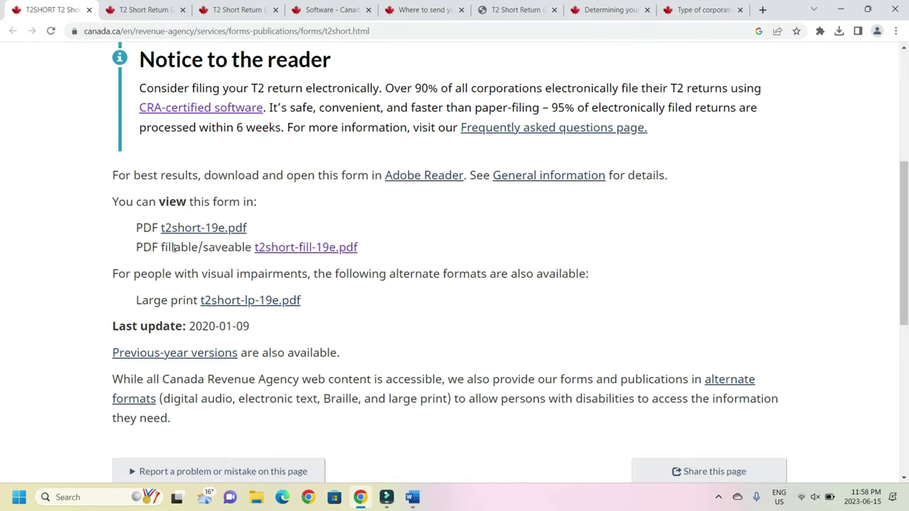
# Step: Open t2short-fill-19e.pdf in a new tab and view page 2, Schedule 1 S
pyautogui.rightClick(347, 250)
pyautogui.click(363, 263)
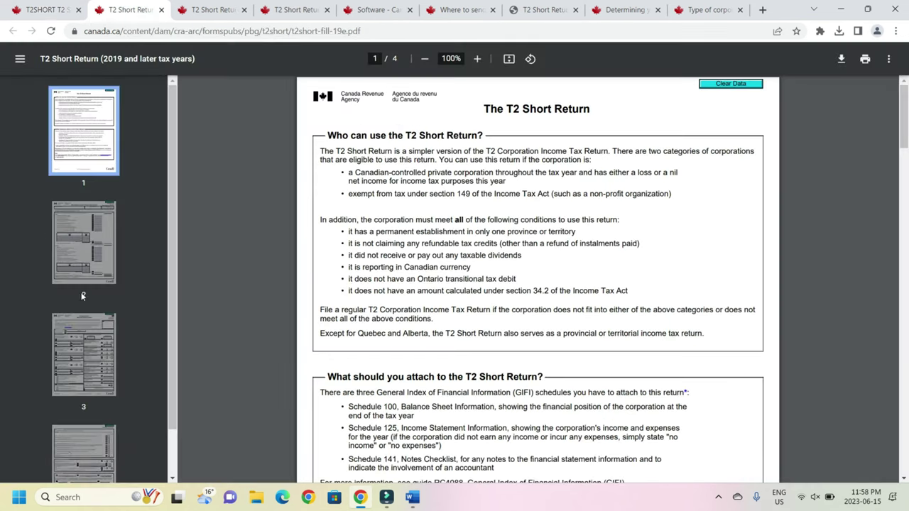
pyautogui.click(130, 10)
pyautogui.click(83, 241)
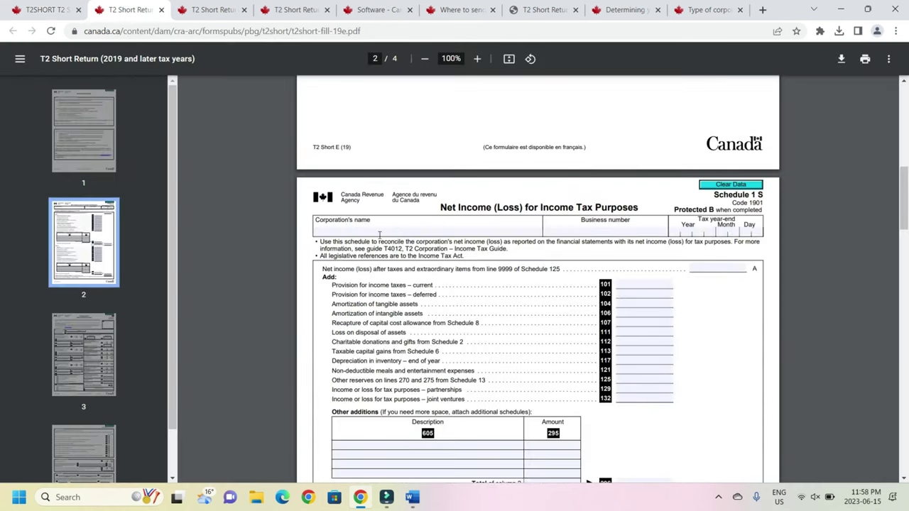
pyautogui.click(368, 231)
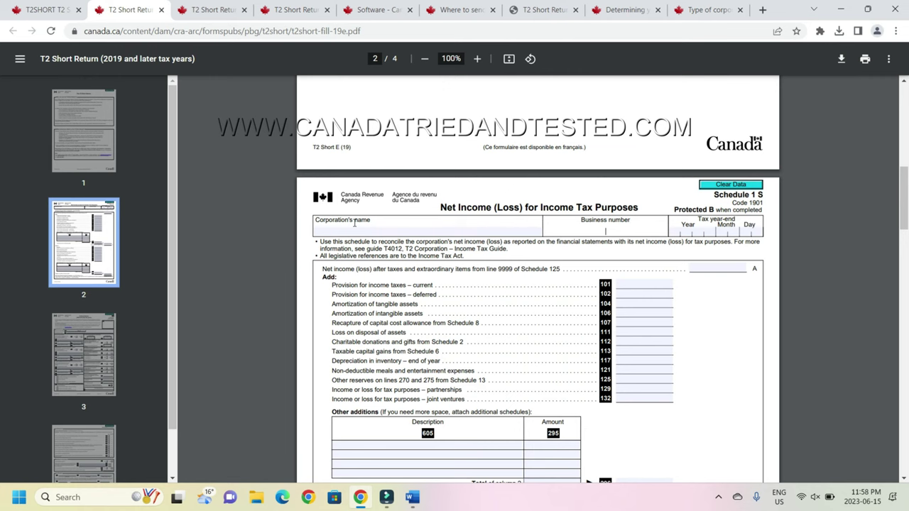
pyautogui.scroll(9, 354, 223)
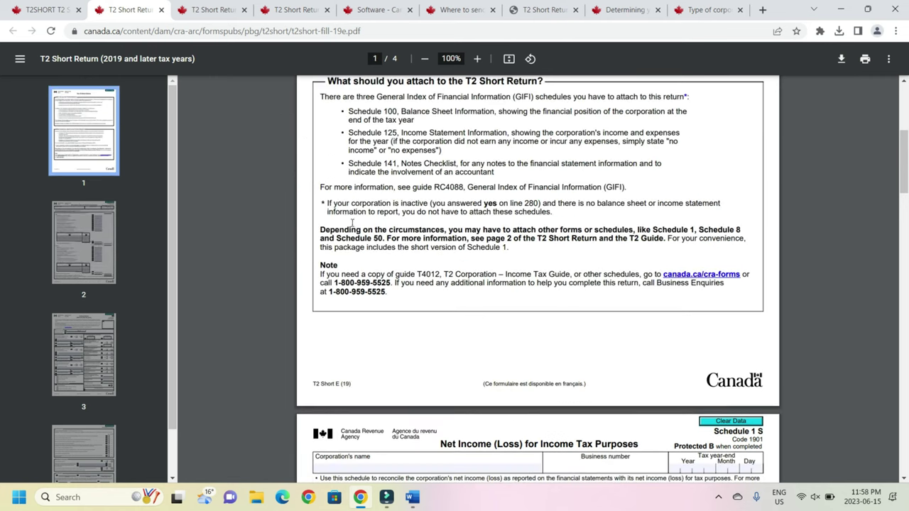
# Step: Go to the certified software page and scroll through the certified T2 software table and back
pyautogui.click(376, 11)
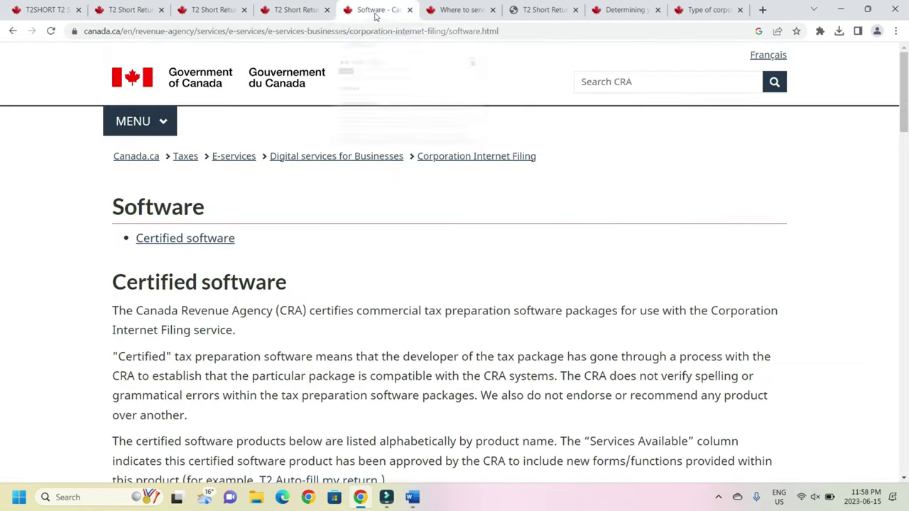
pyautogui.click(548, 31)
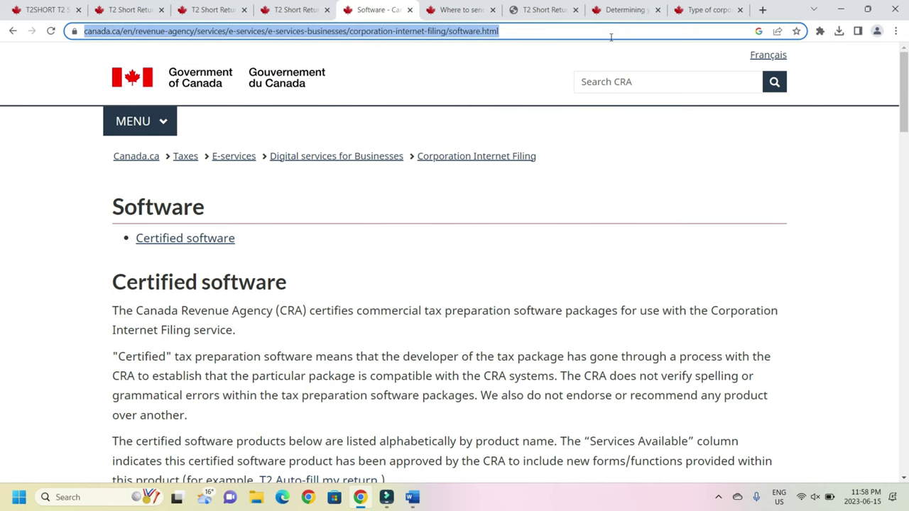
pyautogui.scroll(-4, 388, 292)
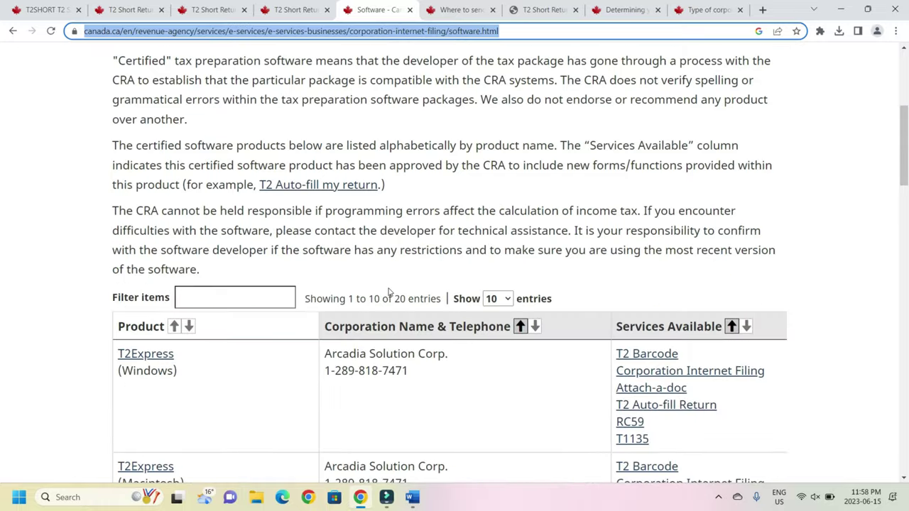
pyautogui.scroll(-3, 388, 292)
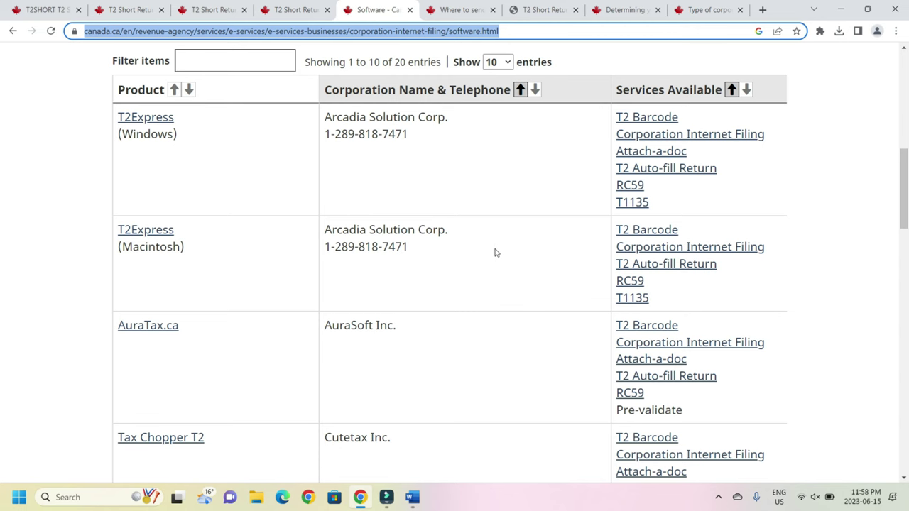
pyautogui.scroll(3, 496, 253)
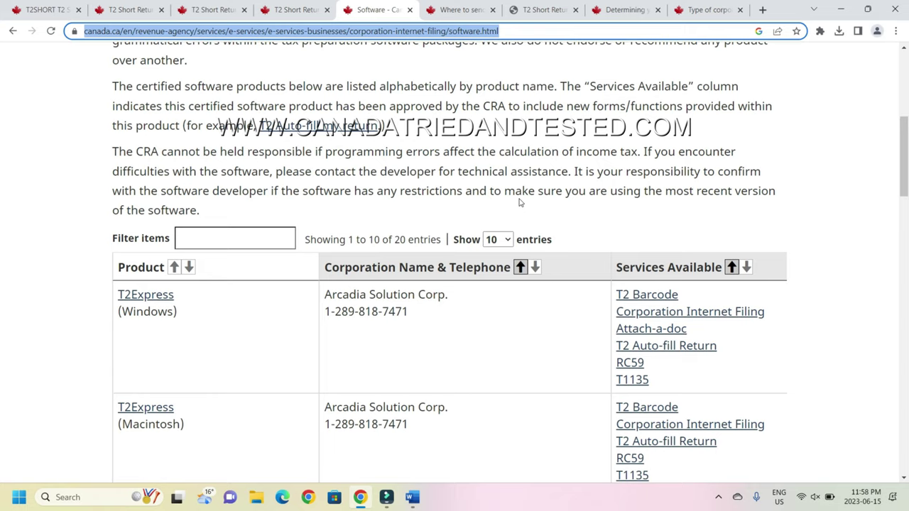
pyautogui.scroll(3, 518, 202)
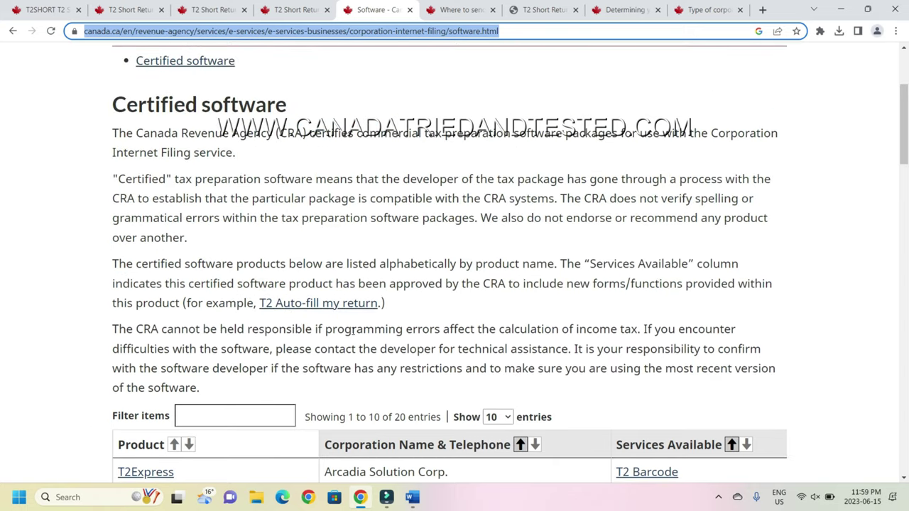
pyautogui.scroll(3, 396, 241)
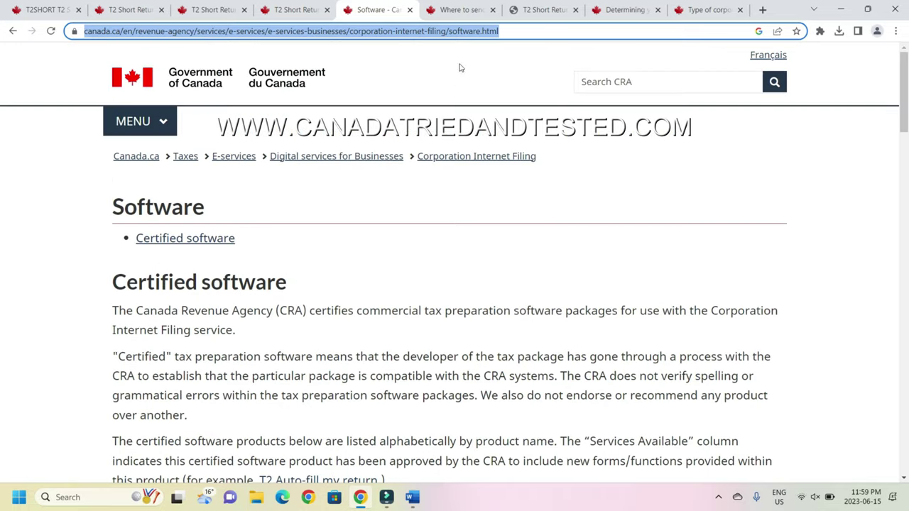
# Step: On the where-to-send page, highlight Resident corporations, the first tax centre's regions and the Winnipeg Tax Centre address
pyautogui.click(462, 10)
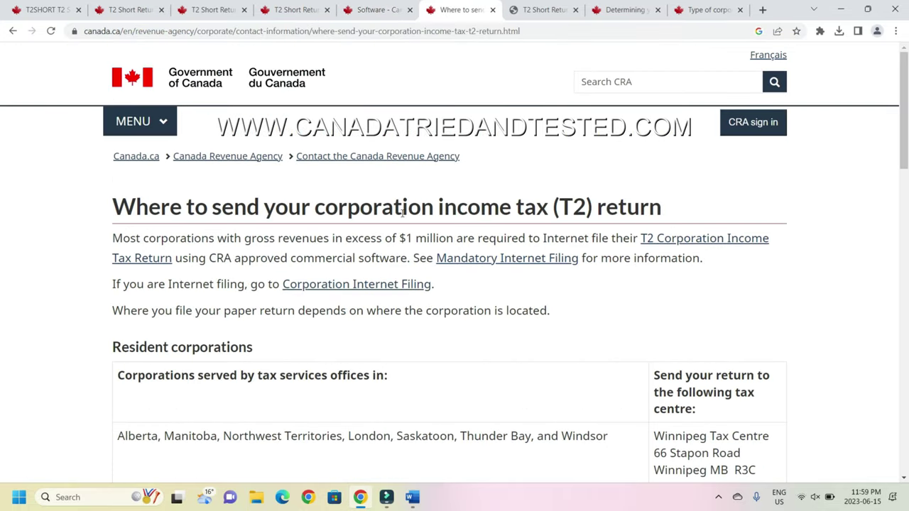
pyautogui.scroll(-3, 306, 389)
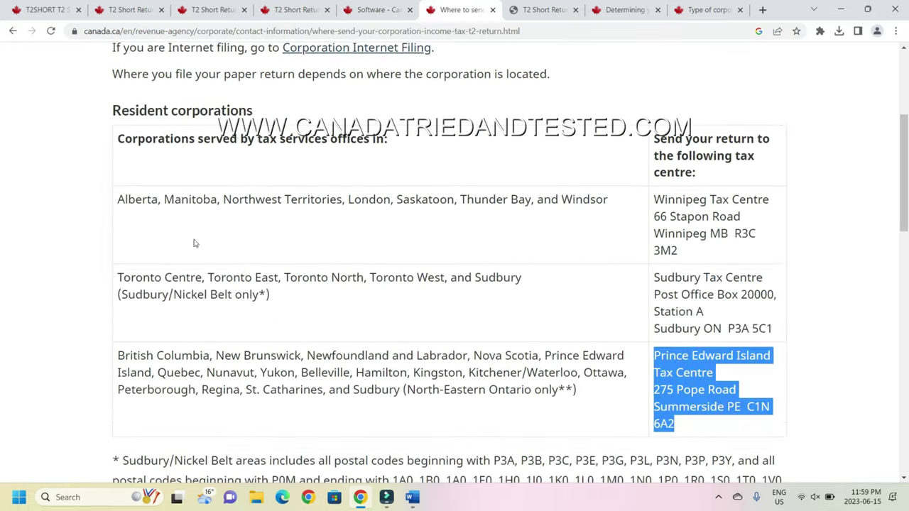
pyautogui.moveTo(114, 110); pyautogui.dragTo(291, 115)
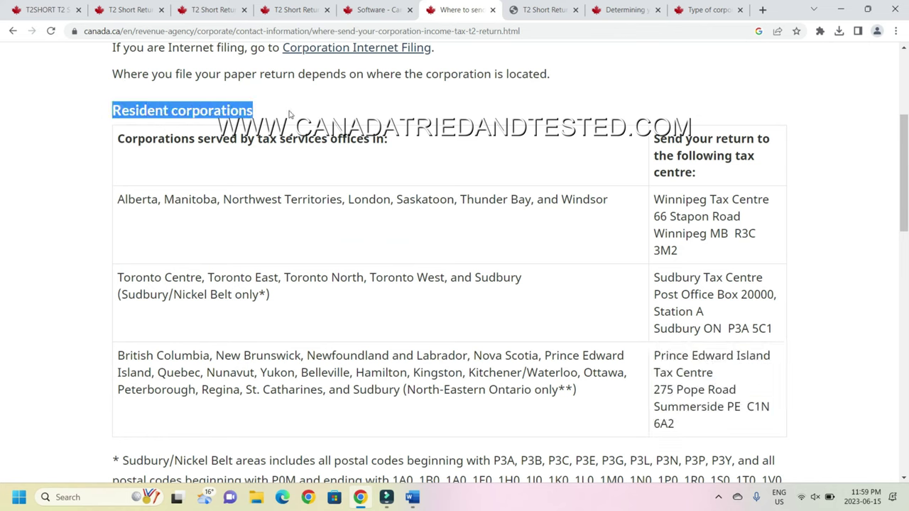
pyautogui.moveTo(117, 200); pyautogui.dragTo(609, 238)
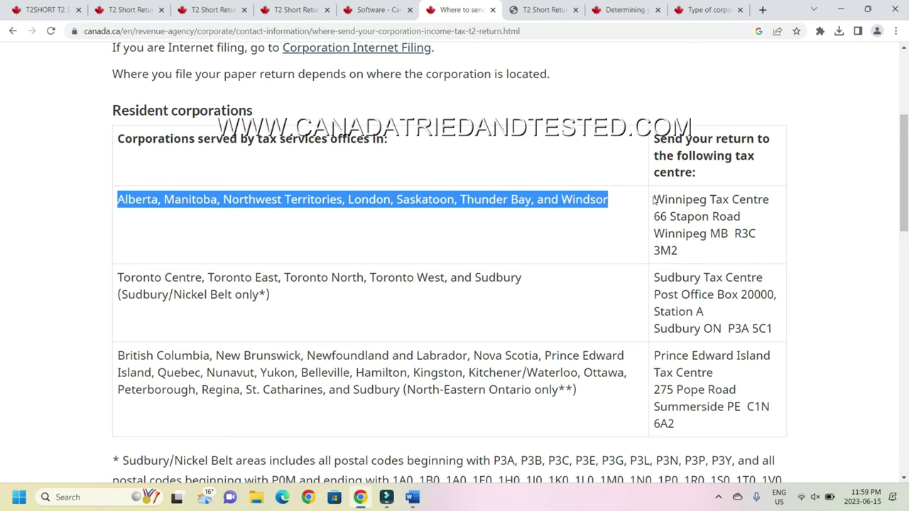
pyautogui.moveTo(653, 200); pyautogui.dragTo(717, 256)
pyautogui.click(363, 298)
# Step: Highlight the Toronto/Sudbury and British Columbia rows with the Sudbury and Prince Edward Island Tax Centre addresses
pyautogui.moveTo(118, 277); pyautogui.dragTo(284, 300)
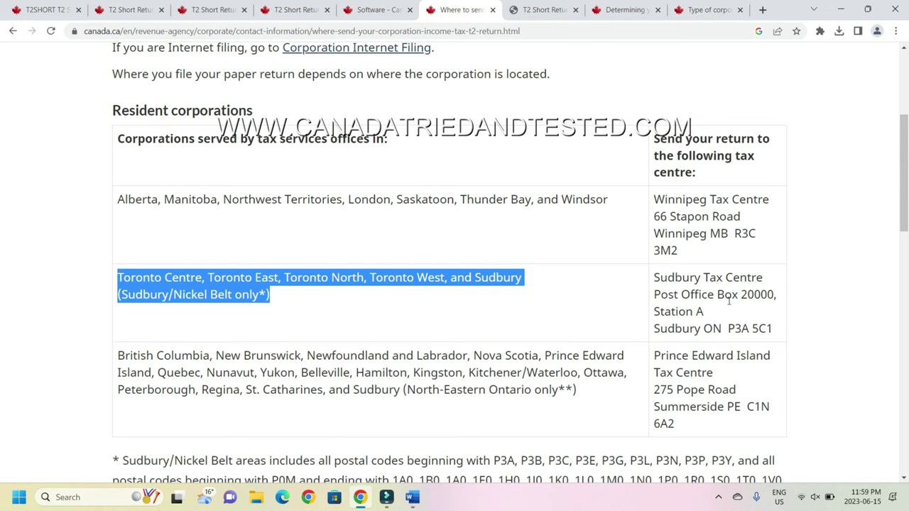
pyautogui.moveTo(662, 280); pyautogui.dragTo(774, 331)
pyautogui.moveTo(117, 356); pyautogui.dragTo(609, 418)
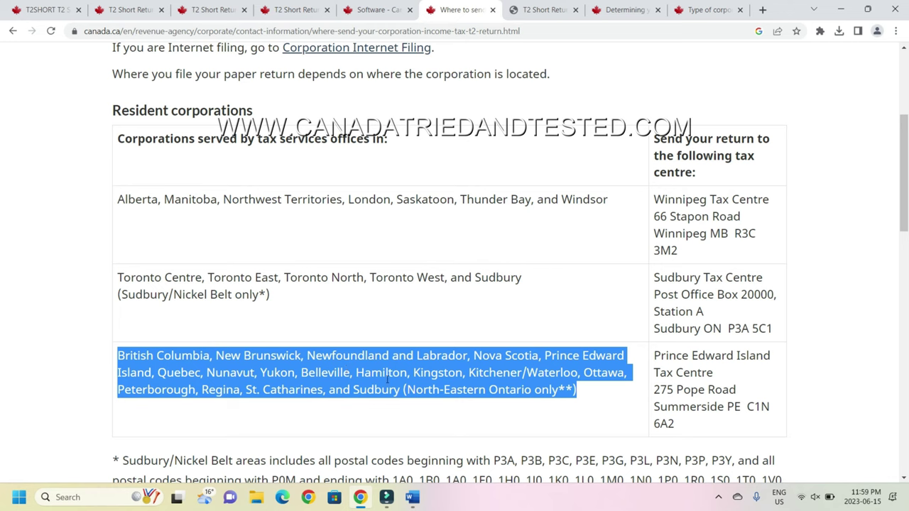
pyautogui.click(408, 379)
pyautogui.moveTo(353, 373); pyautogui.dragTo(619, 380)
pyautogui.click(687, 377)
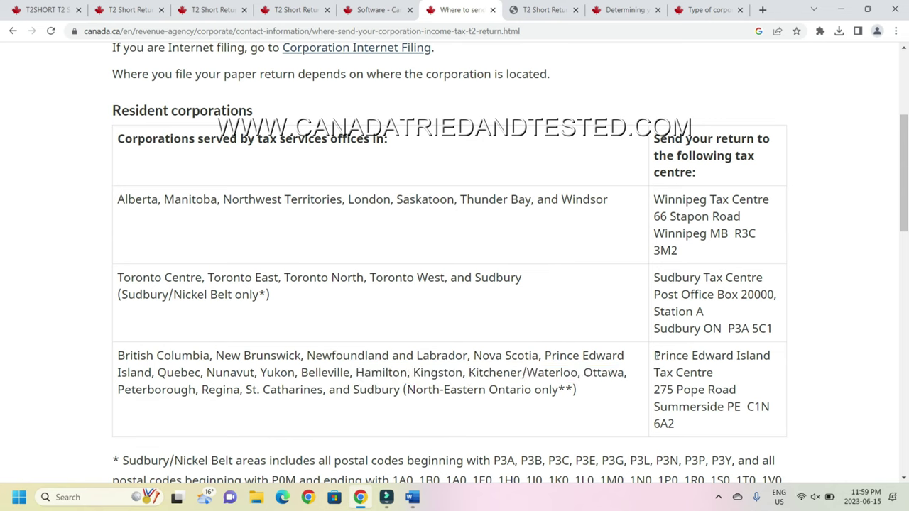
pyautogui.moveTo(655, 355); pyautogui.dragTo(731, 423)
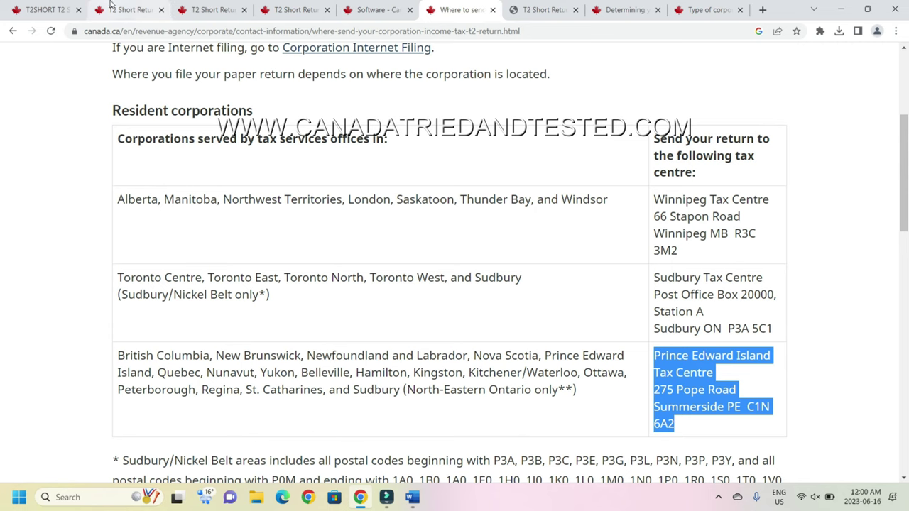
# Step: Return to the downloaded T2 Short Return PDF and highlight its page 1 conditions for use
pyautogui.click(213, 9)
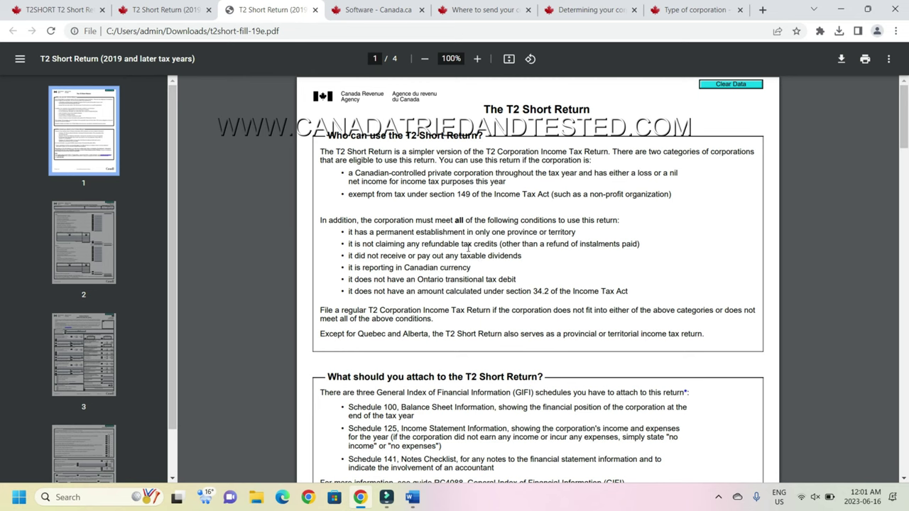
pyautogui.moveTo(317, 221); pyautogui.dragTo(709, 336)
pyautogui.click(694, 247)
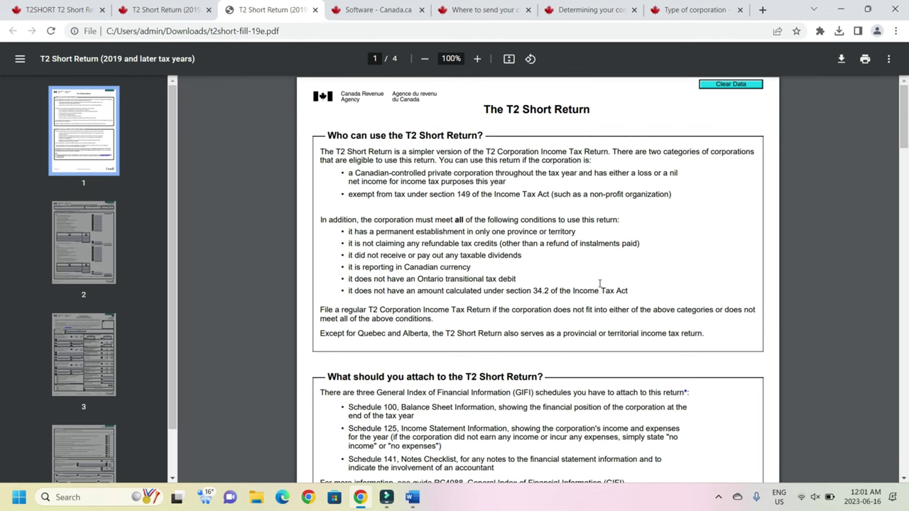
pyautogui.scroll(-8, 598, 284)
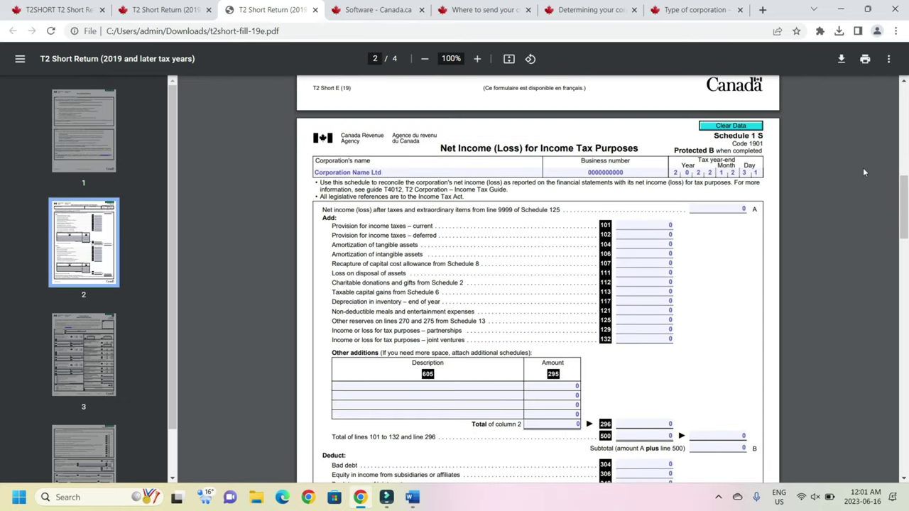
# Step: Check the Corporation Name Ltd and Business number fields on Schedule 1 S, leaving them unchanged
pyautogui.click(405, 176)
pyautogui.moveTo(405, 175); pyautogui.dragTo(293, 172)
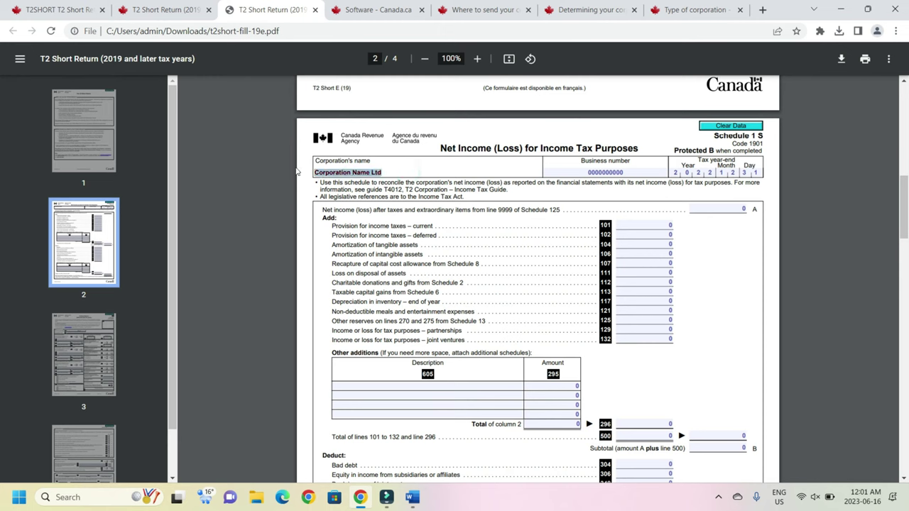
pyautogui.click(391, 168)
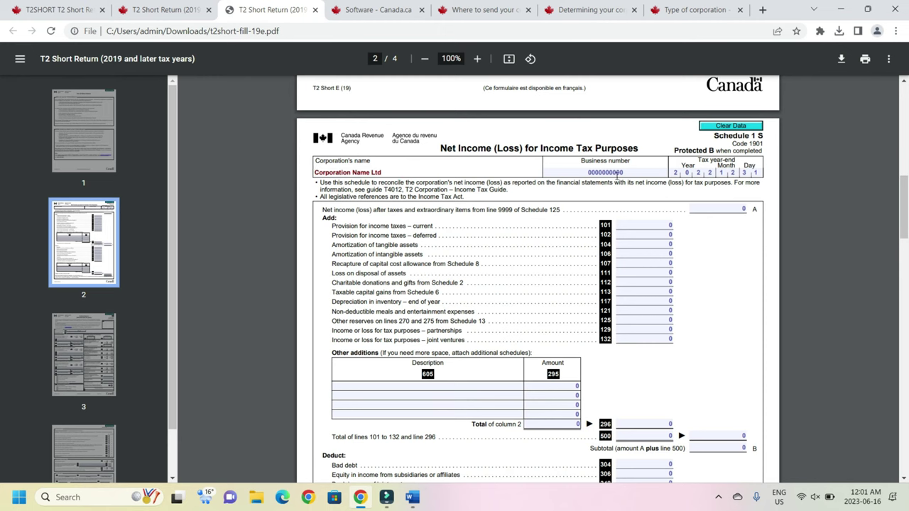
pyautogui.click(577, 175)
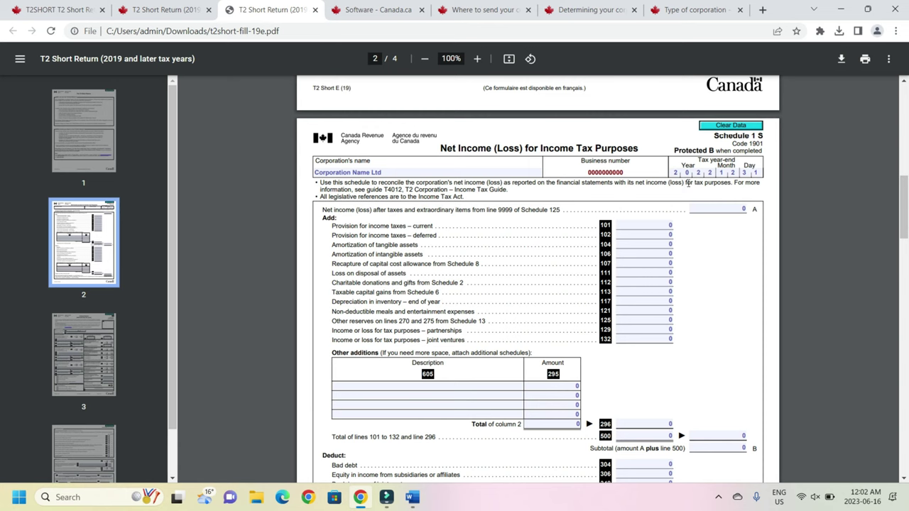
pyautogui.click(771, 178)
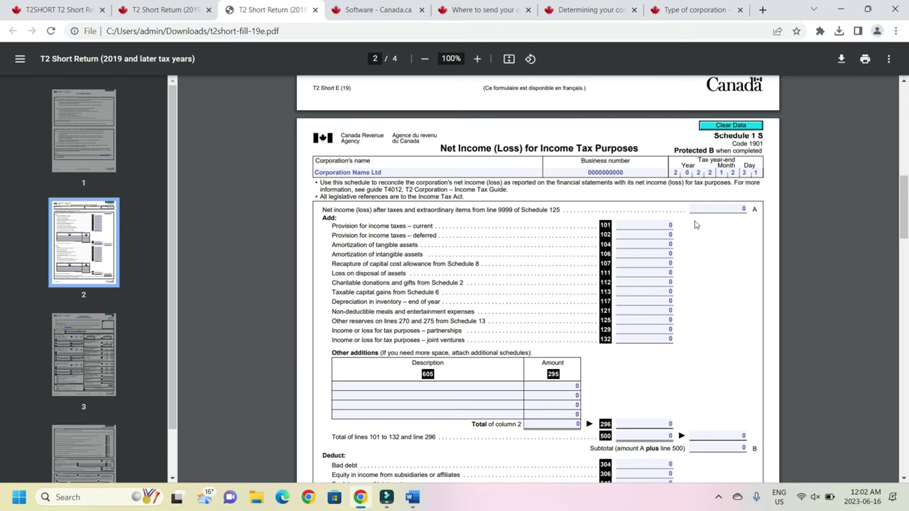
# Step: Scroll down to page 3's T2 Short Return Identification section
pyautogui.scroll(-3, 656, 419)
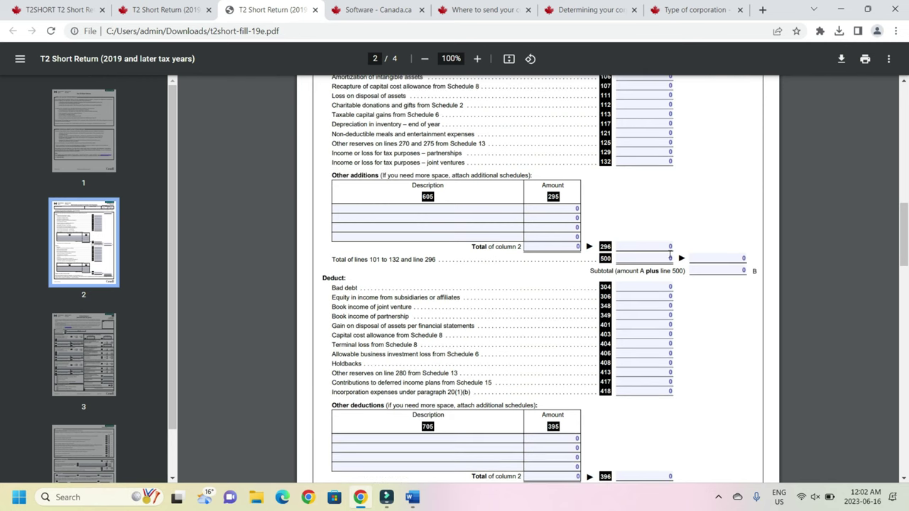
pyautogui.scroll(-3, 644, 384)
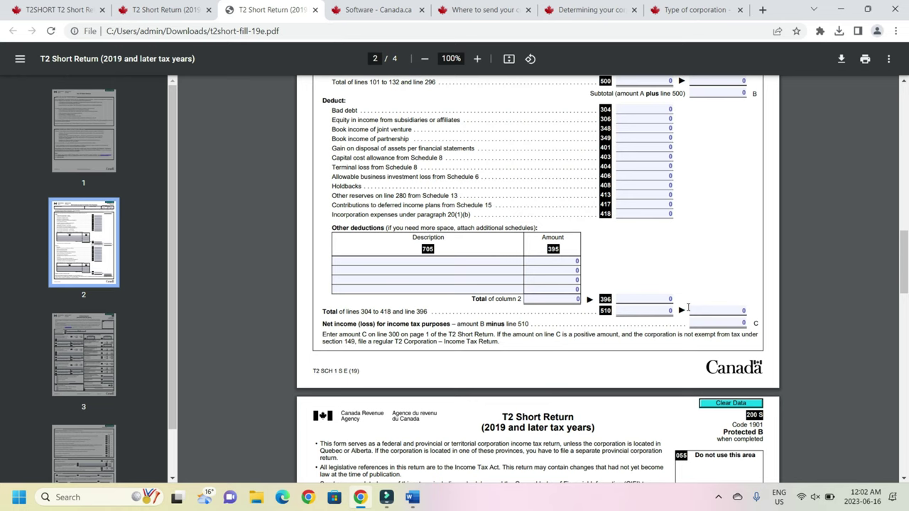
pyautogui.scroll(-3, 742, 332)
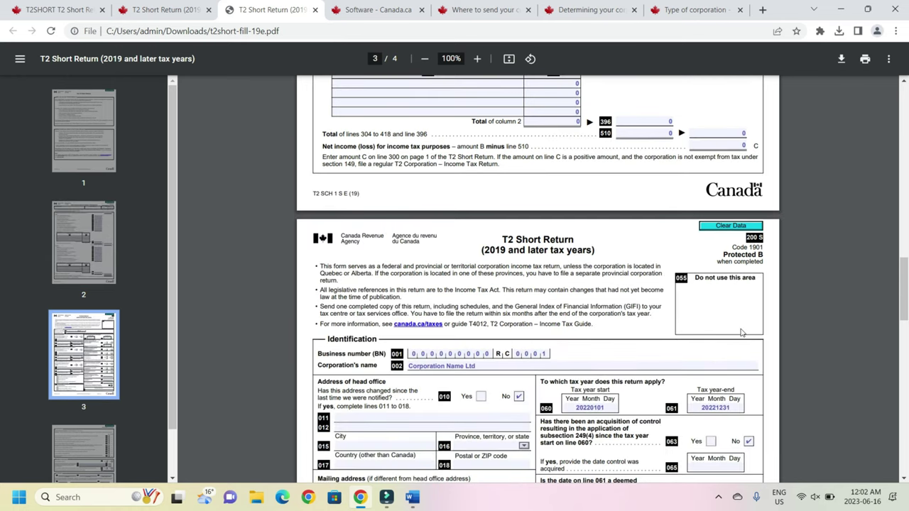
# Step: Tick box 2, Other private corporation, at line 040 instead of CCPC
pyautogui.scroll(-2, 607, 272)
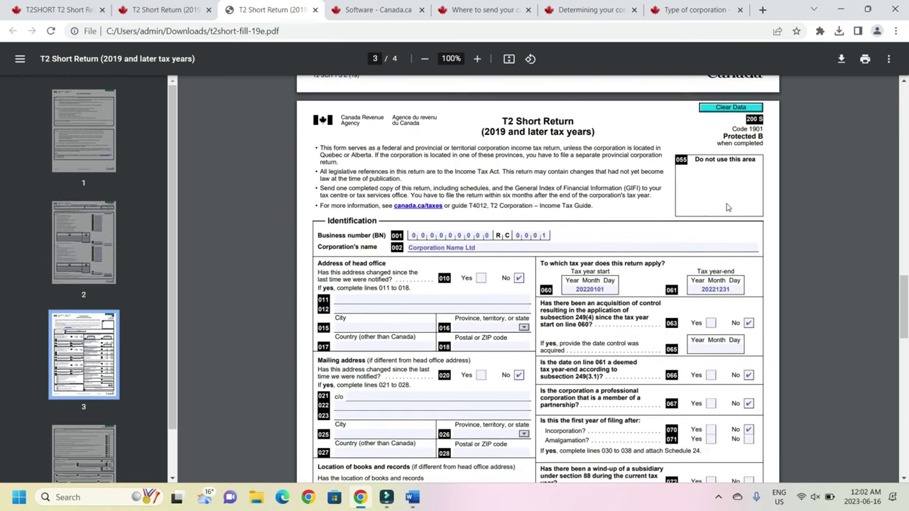
pyautogui.scroll(-2, 410, 117)
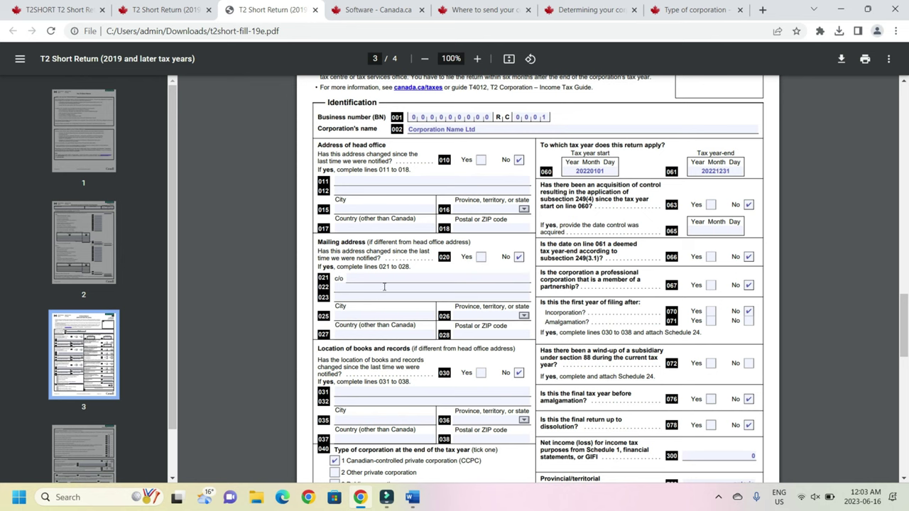
pyautogui.scroll(-5, 380, 297)
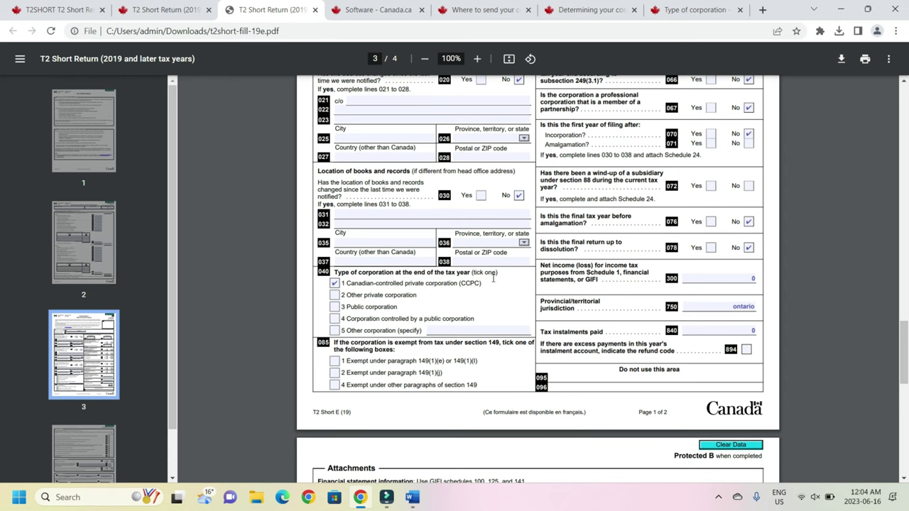
pyautogui.click(334, 294)
pyautogui.click(604, 13)
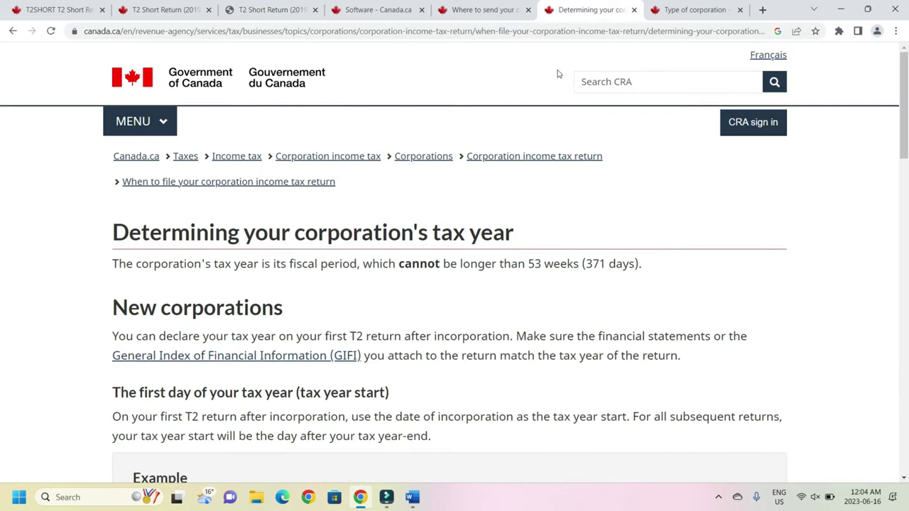
pyautogui.hotkey('ctrl', 'Tab')
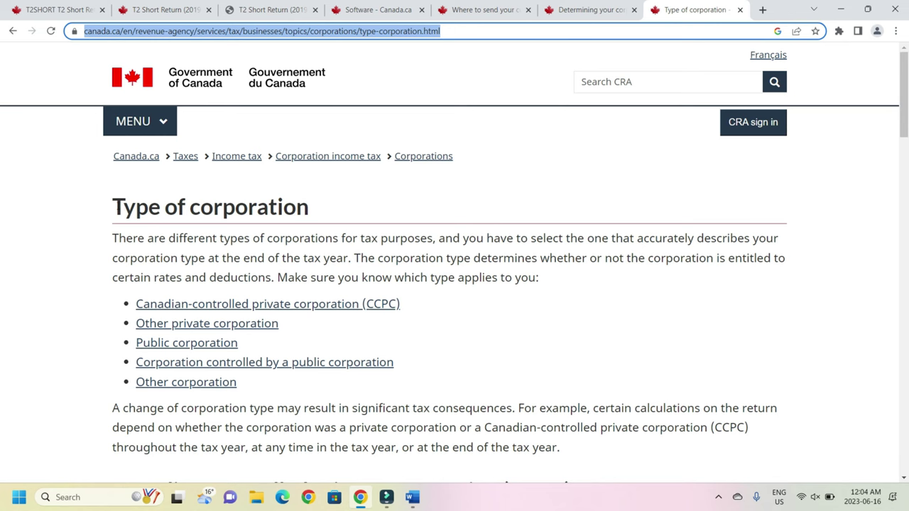
pyautogui.moveTo(113, 206); pyautogui.dragTo(297, 207)
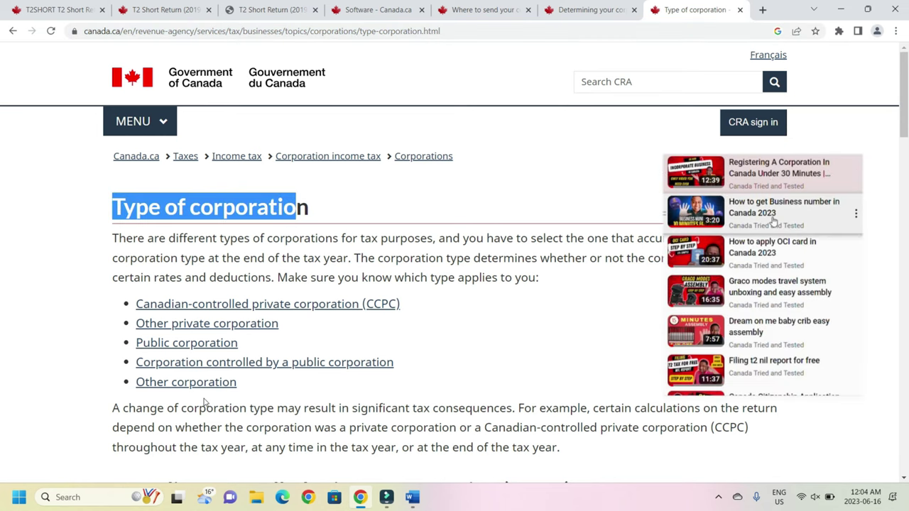
pyautogui.scroll(-5, 210, 391)
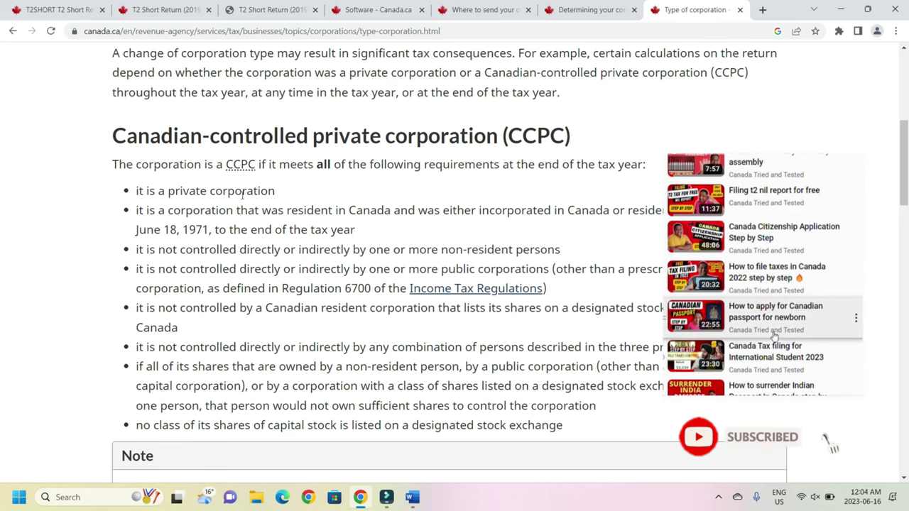
pyautogui.scroll(-3, 173, 396)
pyautogui.scroll(-3, 173, 396)
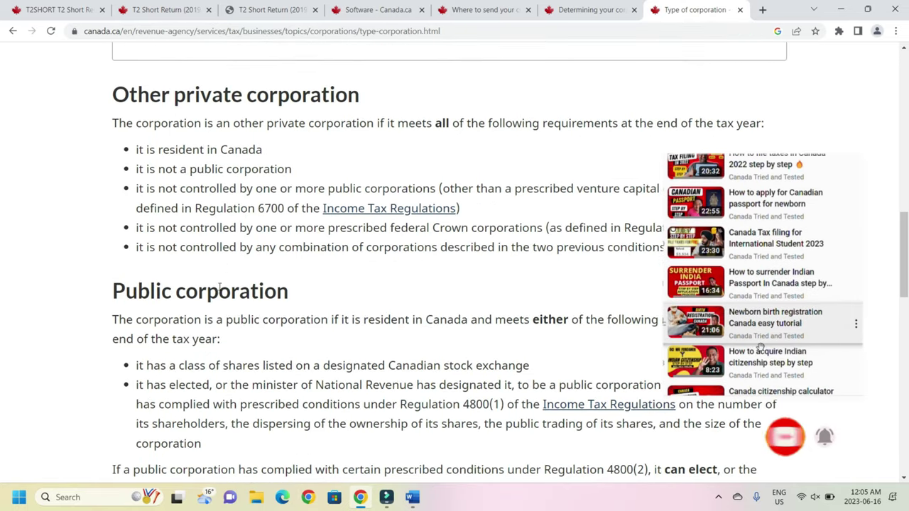
pyautogui.scroll(-1, 279, 281)
pyautogui.scroll(-2, 278, 282)
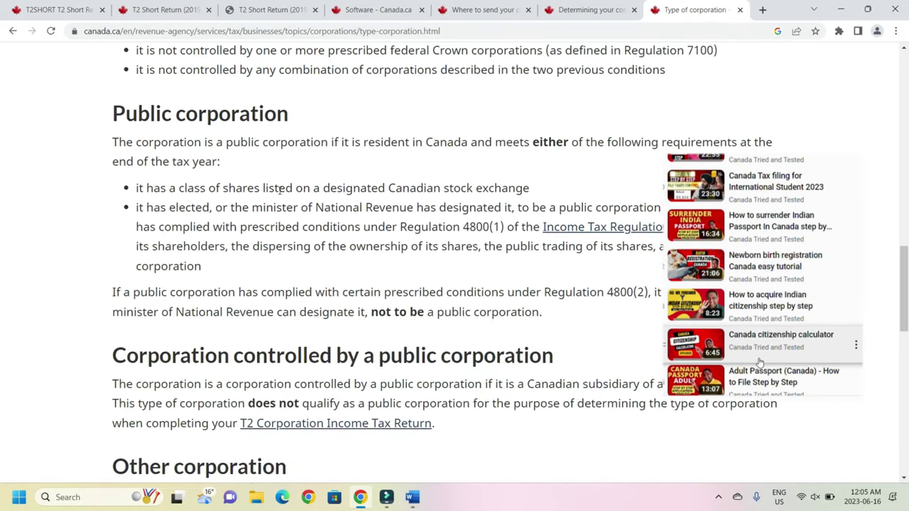
pyautogui.scroll(-2, 260, 385)
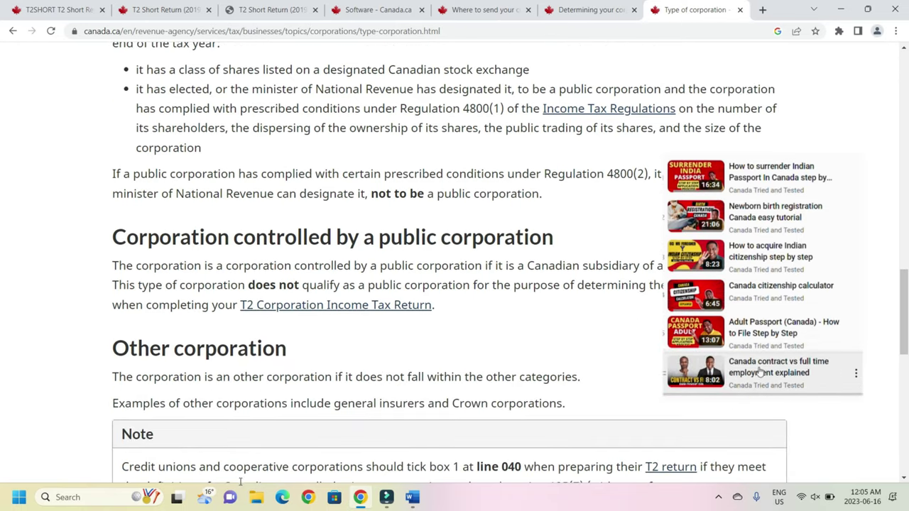
pyautogui.scroll(8, 345, 387)
pyautogui.scroll(4, 533, 251)
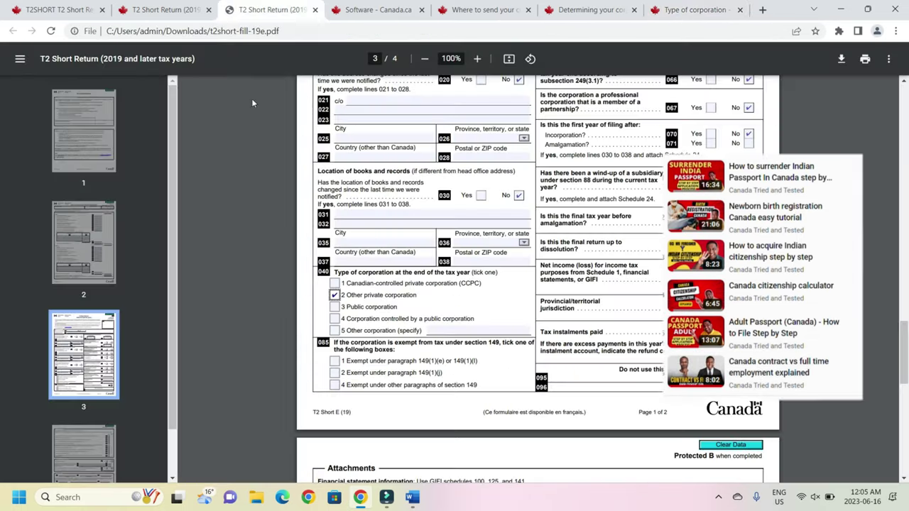
pyautogui.click(272, 10)
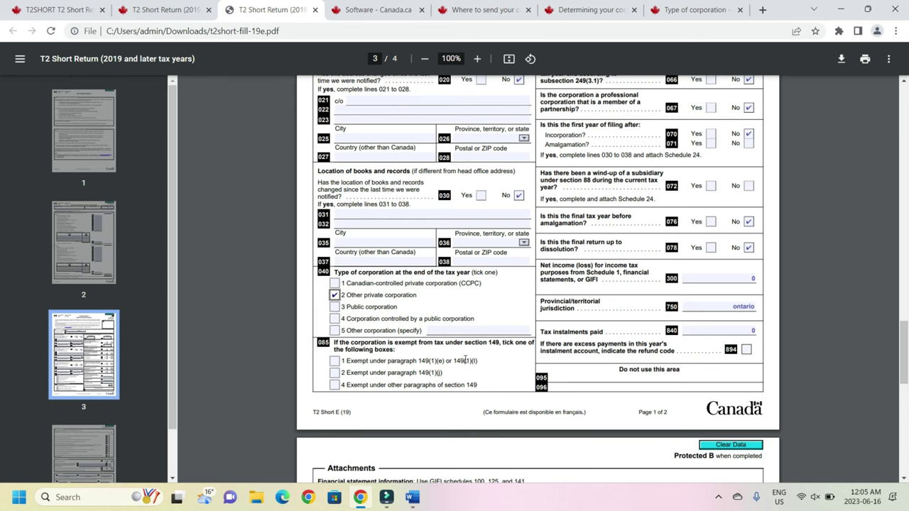
pyautogui.click(490, 344)
pyautogui.scroll(5, 482, 372)
pyautogui.scroll(-2, 482, 371)
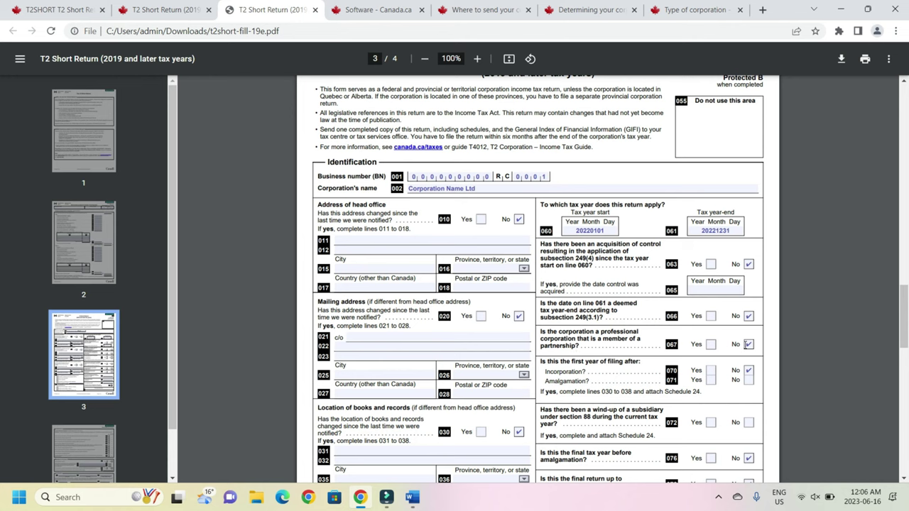
# Step: Answer No to the line 072 wind-up question
pyautogui.scroll(-1, 739, 350)
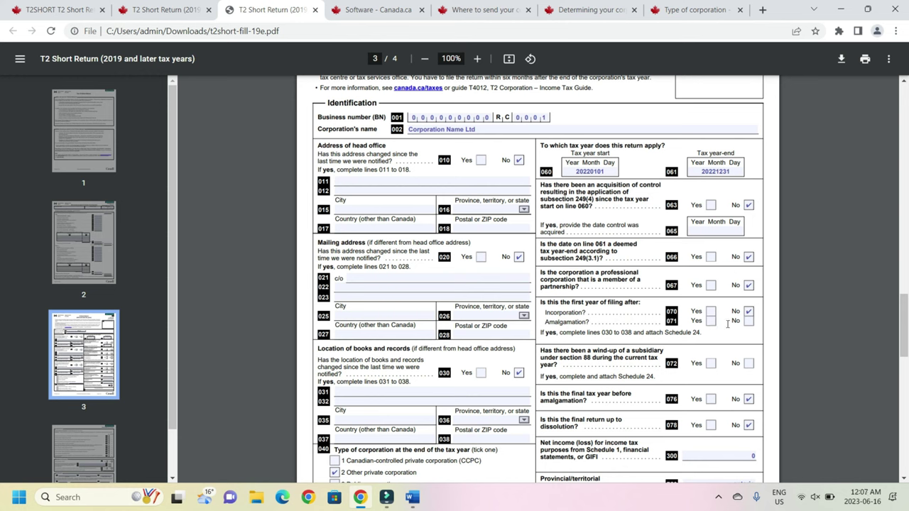
pyautogui.scroll(-3, 571, 239)
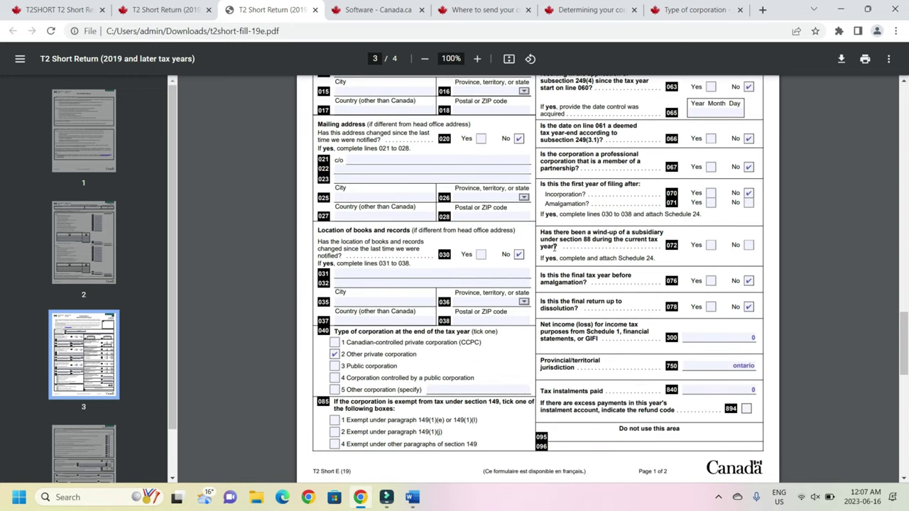
pyautogui.click(748, 245)
# Step: Check line 300's net income and line 750's Ontario jurisdiction, then scroll to page 4
pyautogui.click(754, 337)
pyautogui.click(742, 365)
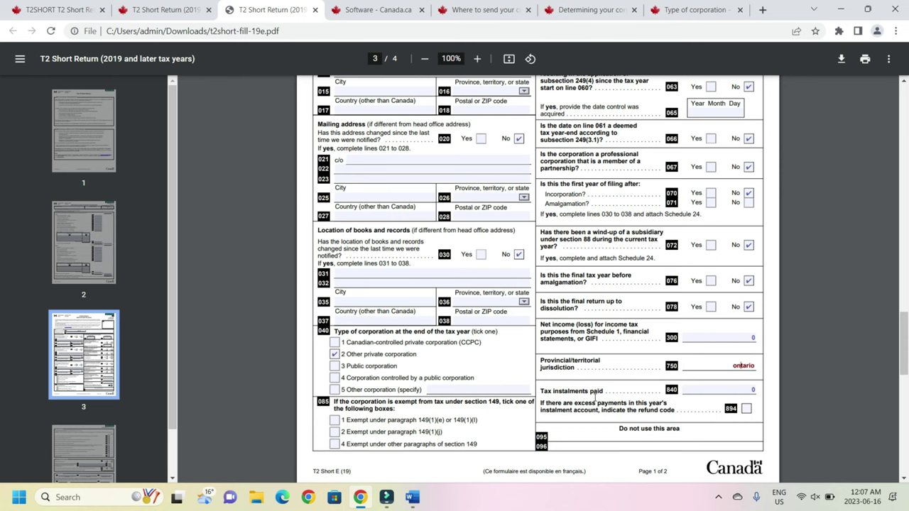
pyautogui.click(649, 410)
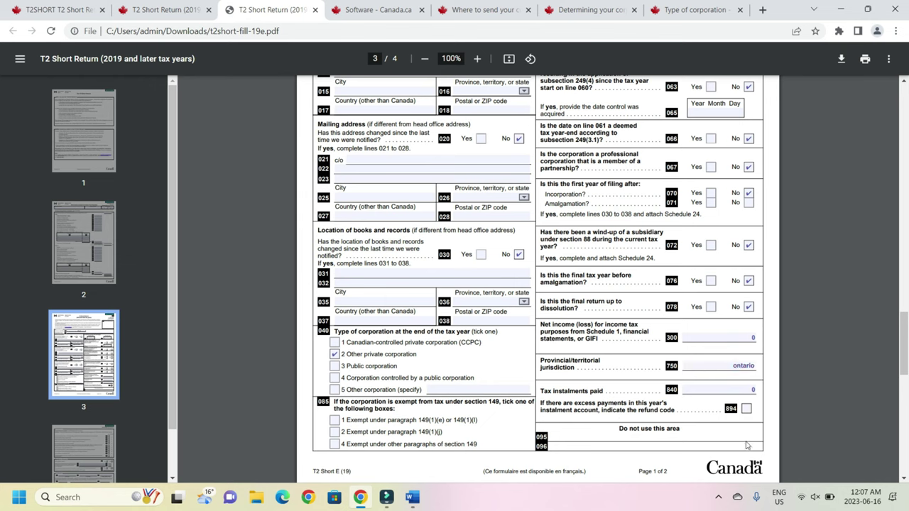
pyautogui.scroll(-5, 759, 414)
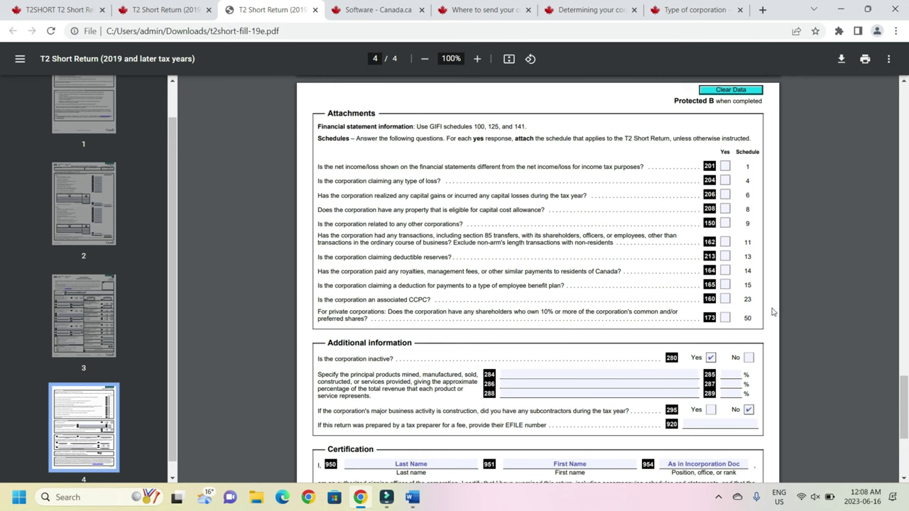
# Step: Enter 0 in the percentage fields at lines 285, 287 and 289
pyautogui.scroll(-2, 773, 312)
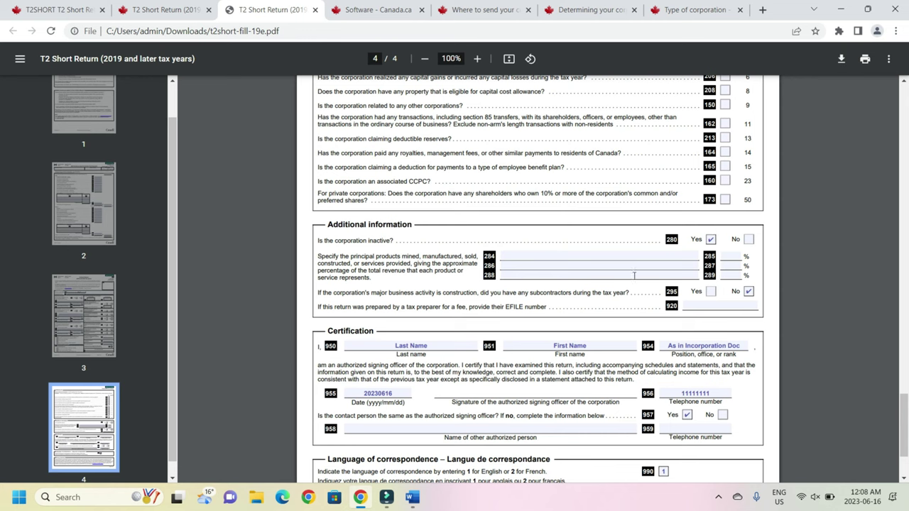
pyautogui.click(735, 257)
pyautogui.click(735, 266)
pyautogui.click(735, 276)
pyautogui.click(760, 276)
pyautogui.scroll(-2, 788, 344)
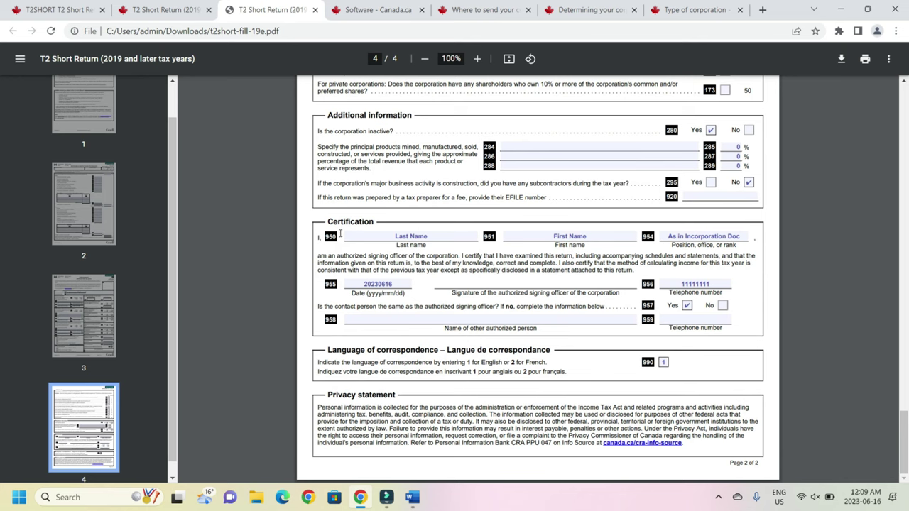
pyautogui.click(396, 237)
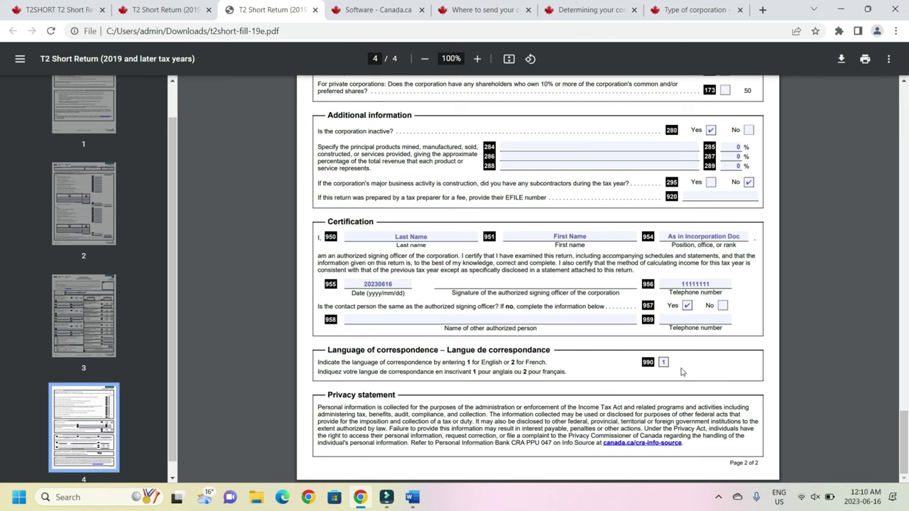
pyautogui.scroll(8, 682, 371)
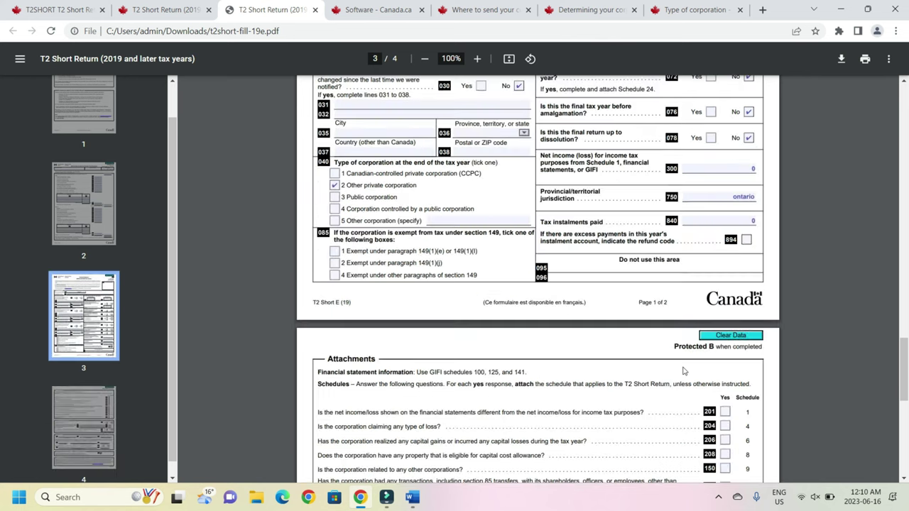
pyautogui.scroll(20, 683, 371)
pyautogui.scroll(-3, 684, 370)
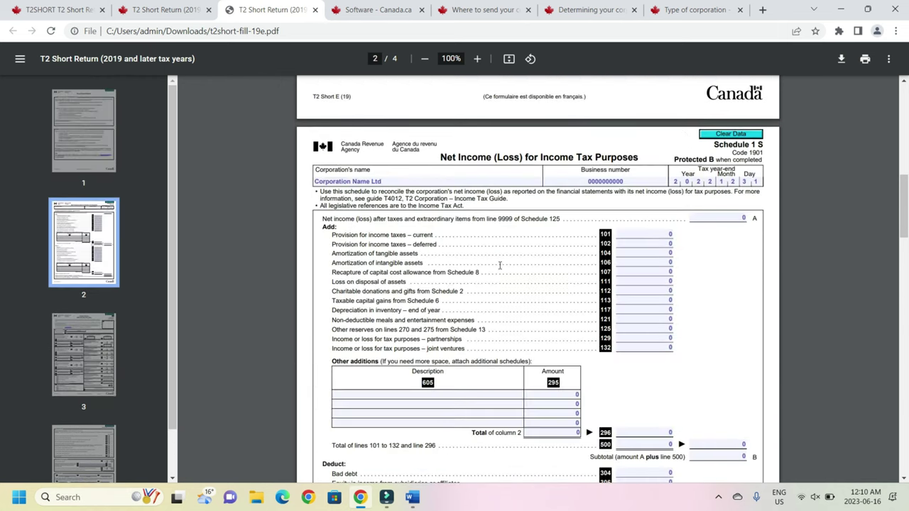
pyautogui.scroll(-1, 593, 380)
pyautogui.scroll(-10, 580, 378)
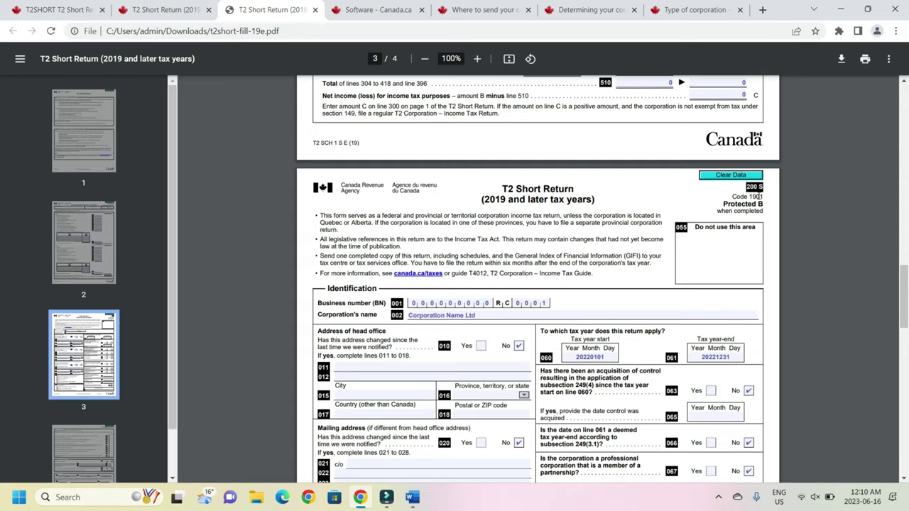
pyautogui.scroll(1, 482, 242)
pyautogui.scroll(-3, 482, 242)
pyautogui.scroll(-6, 483, 242)
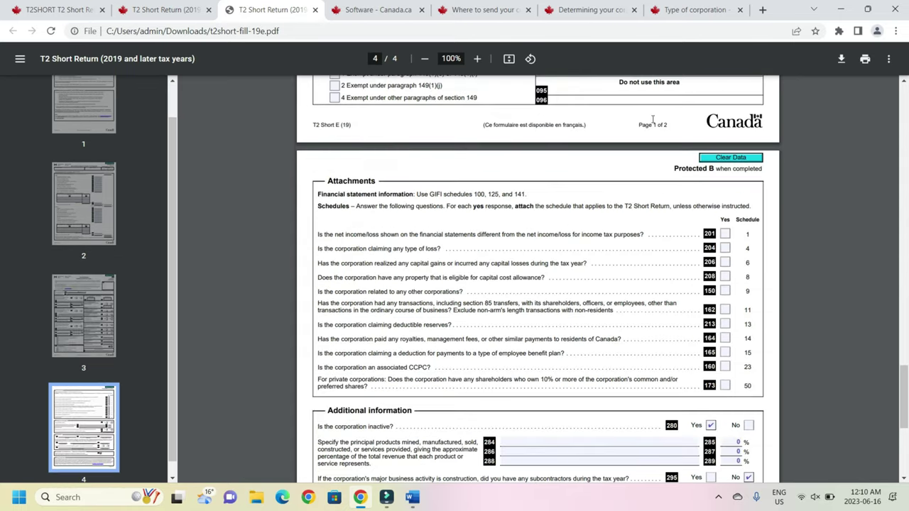
pyautogui.scroll(-4, 656, 133)
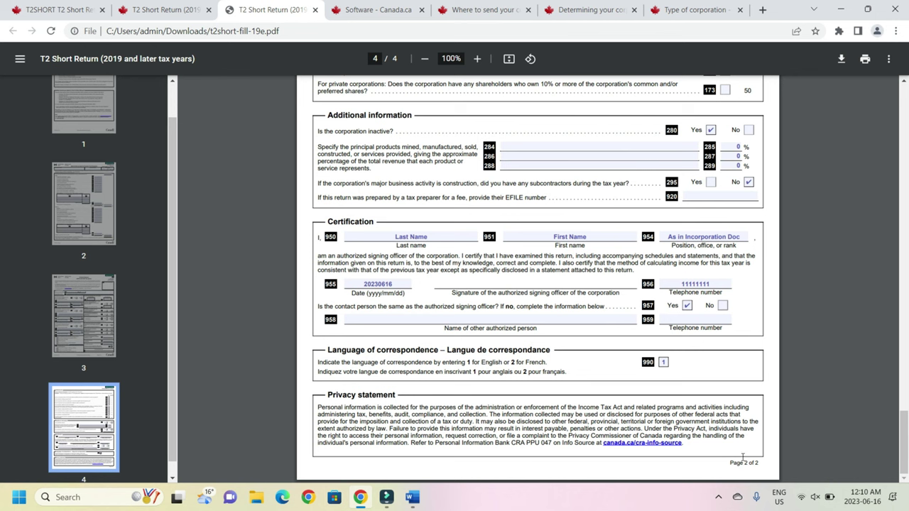
pyautogui.click(483, 9)
# Step: Clear the highlighted tax centre address text on the where-to-send page
pyautogui.click(593, 253)
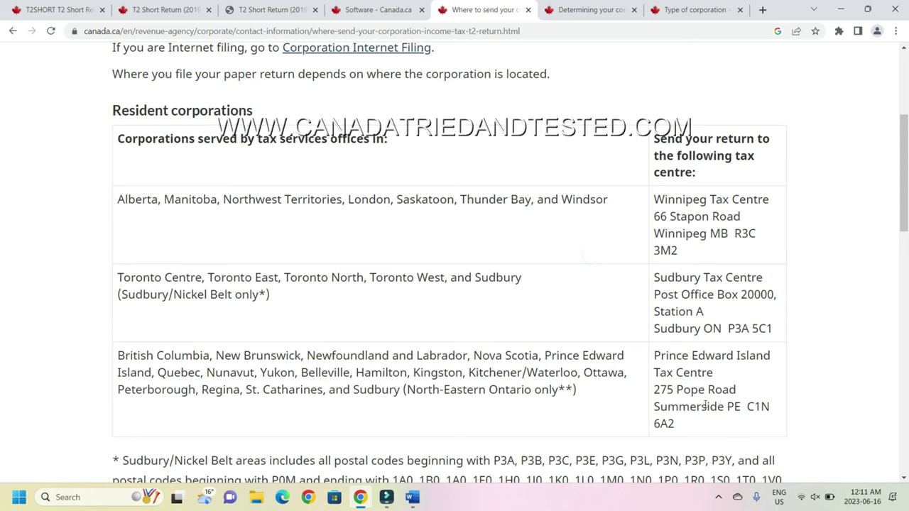